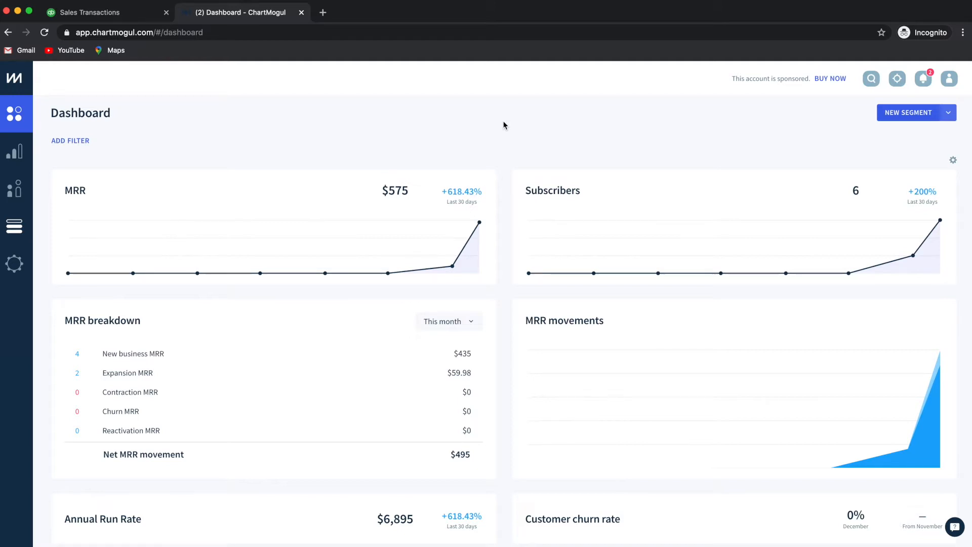
Step: Add a QuickBooks data source named "QBO Demo" to the data platform
{"action": "left_click", "coordinate": [14, 230]}
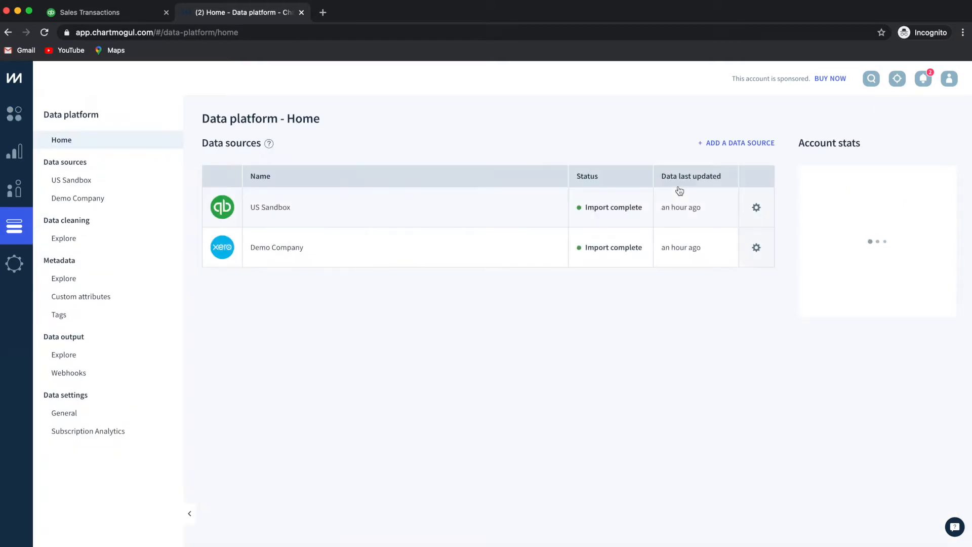
{"action": "left_click", "coordinate": [722, 144]}
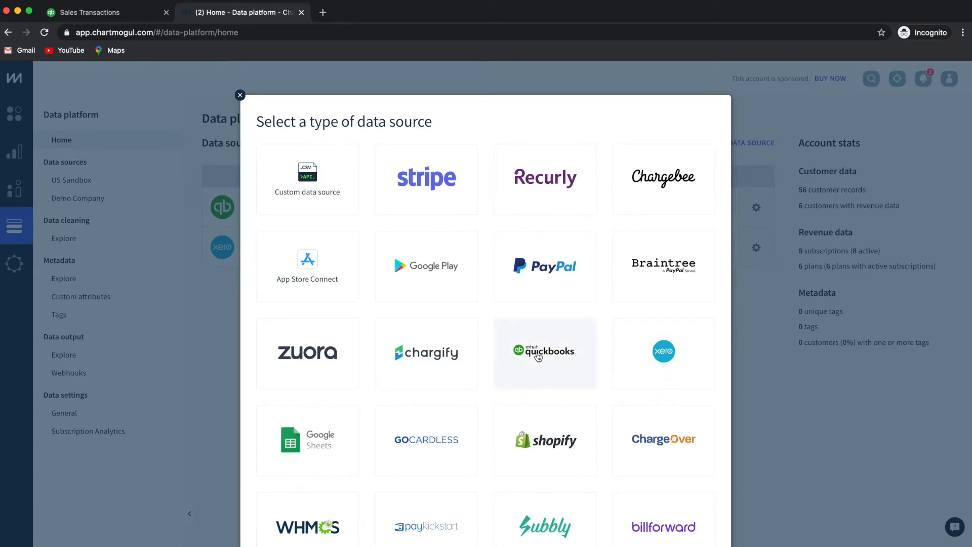
{"action": "left_click", "coordinate": [538, 357]}
{"action": "left_click", "coordinate": [455, 309]}
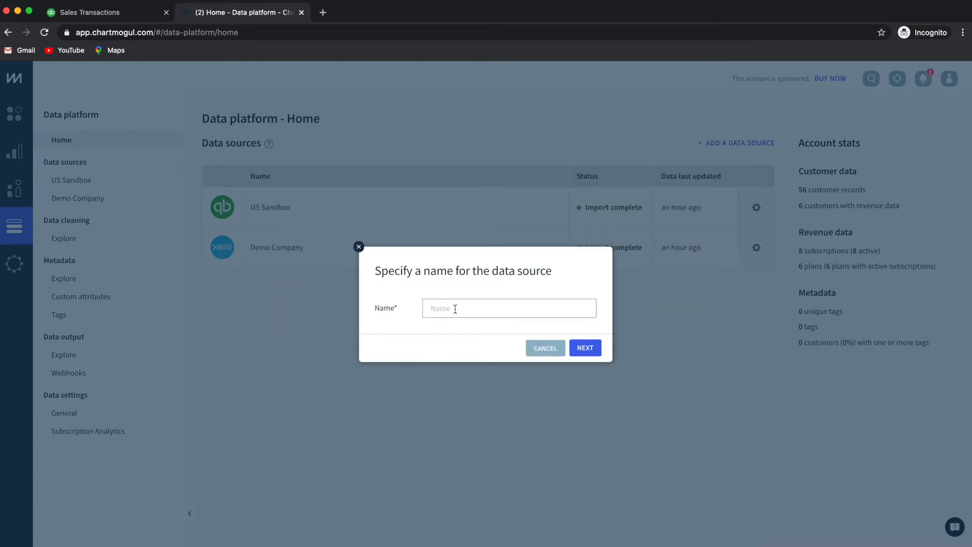
{"action": "type", "text": "QBO Demo"}
{"action": "left_click", "coordinate": [595, 350]}
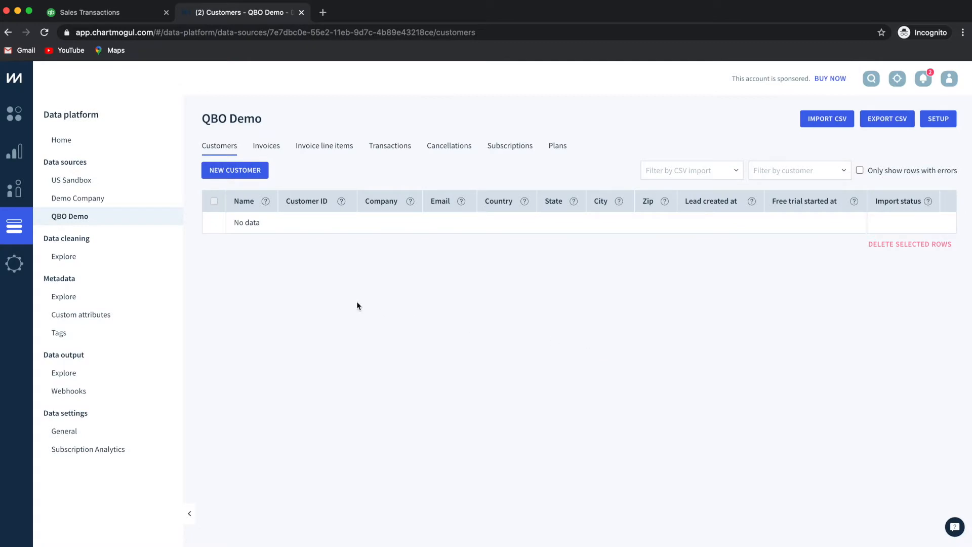
Step: Open the QBO Demo source's setup and start connecting it to ChartMogul via SaaSync
{"action": "mouse_move", "coordinate": [173, 219]}
{"action": "left_click", "coordinate": [174, 218]}
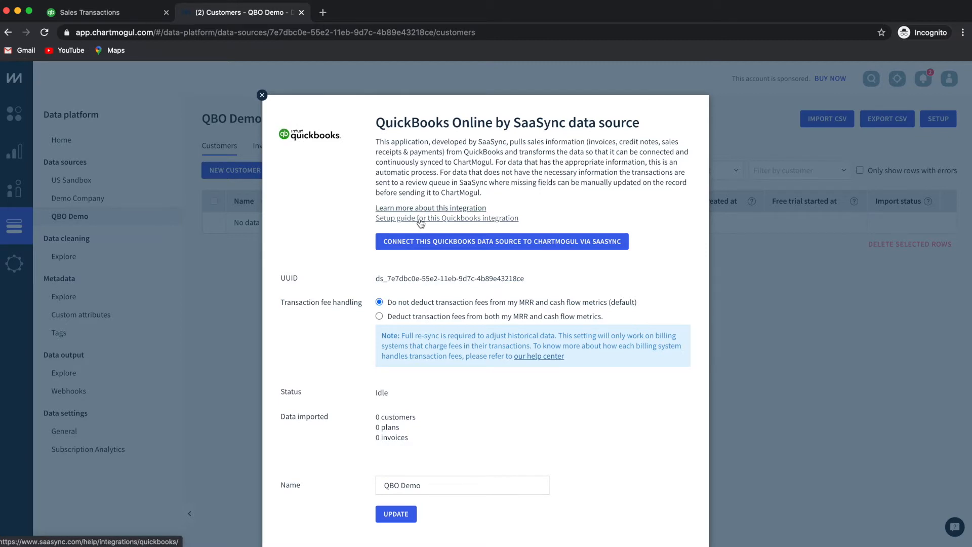
{"action": "left_click", "coordinate": [496, 242]}
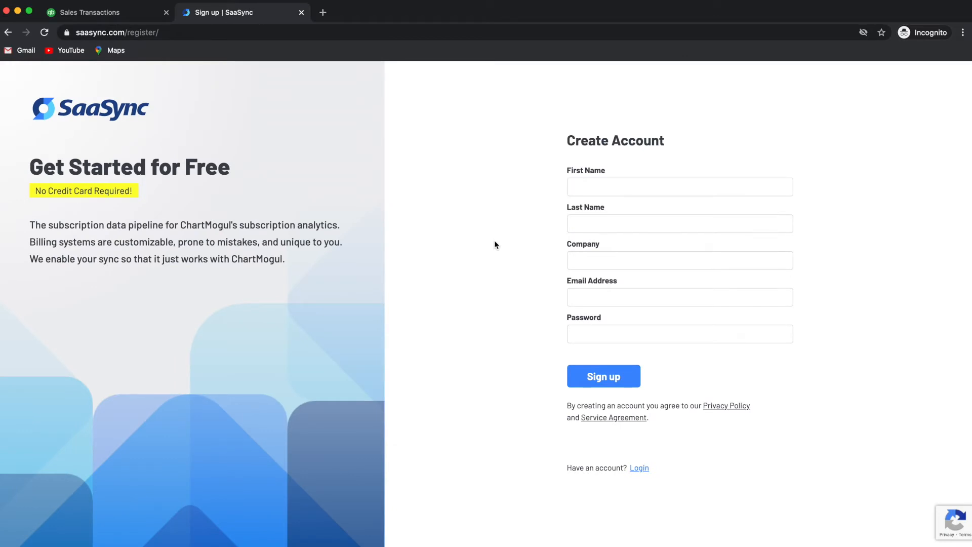
Step: Log in to the existing SaaSync account with the account e-mail and password instead of registering
{"action": "left_click", "coordinate": [640, 467]}
{"action": "left_click", "coordinate": [614, 263]}
{"action": "type", "text": "dev"}
{"action": "left_click", "coordinate": [590, 281]}
{"action": "left_click", "coordinate": [601, 287]}
{"action": "key", "text": "super+v"}
{"action": "left_click", "coordinate": [598, 346]}
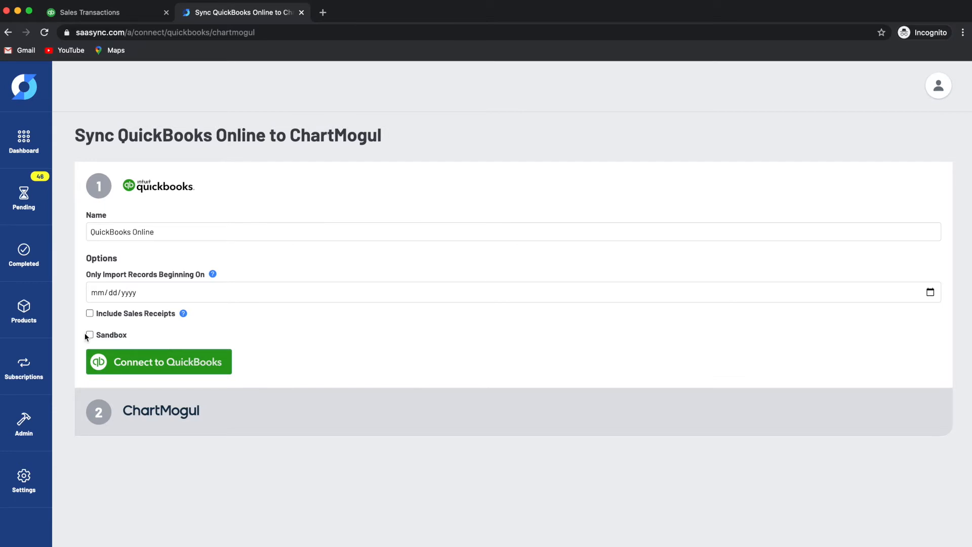
Step: Connect SaaSync to QuickBooks, choosing the company Sandbox Company_US_1 and authorizing access to its data
{"action": "left_click", "coordinate": [151, 363]}
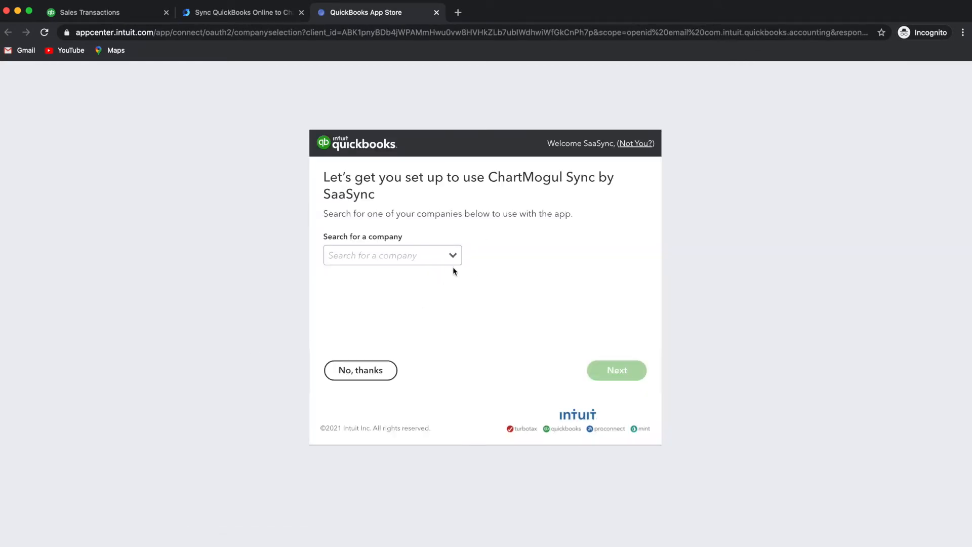
{"action": "left_click", "coordinate": [456, 255]}
{"action": "left_click", "coordinate": [421, 310]}
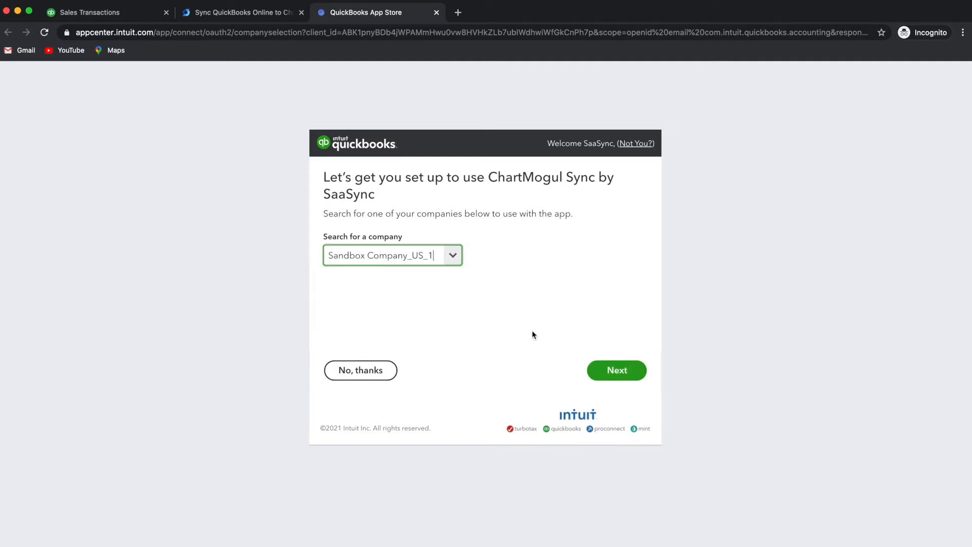
{"action": "left_click", "coordinate": [628, 373]}
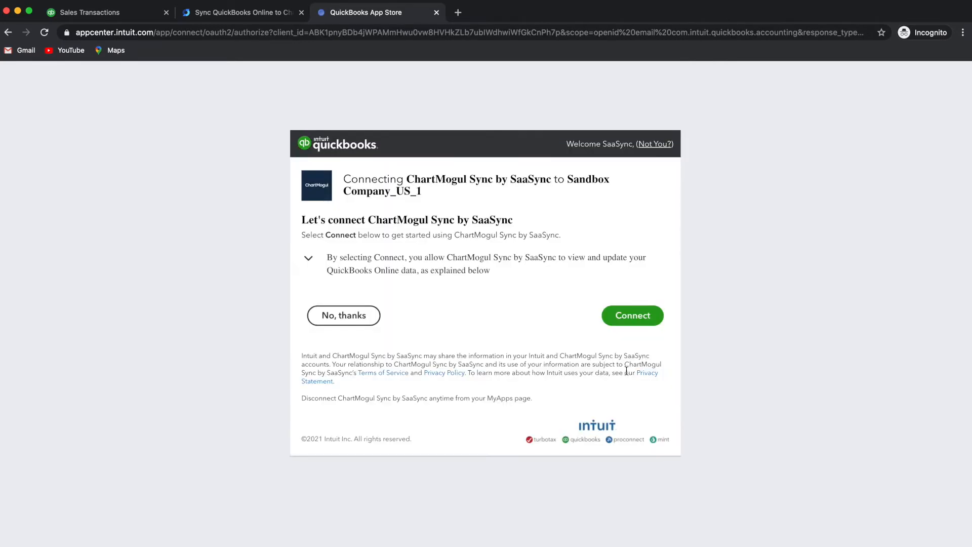
{"action": "left_click", "coordinate": [632, 320]}
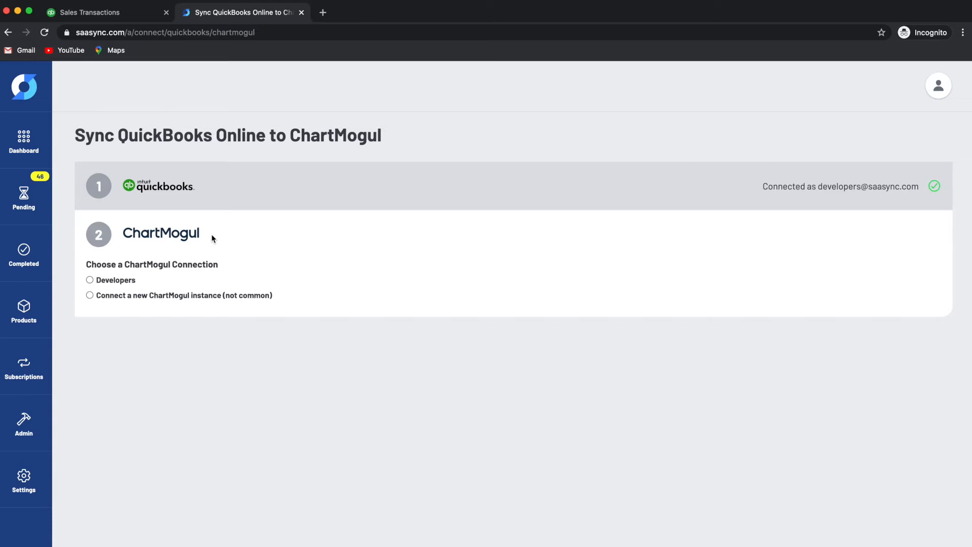
Step: Finish the sync setup using the existing Developers ChartMogul connection and the QBO Demo data source
{"action": "left_click", "coordinate": [90, 295]}
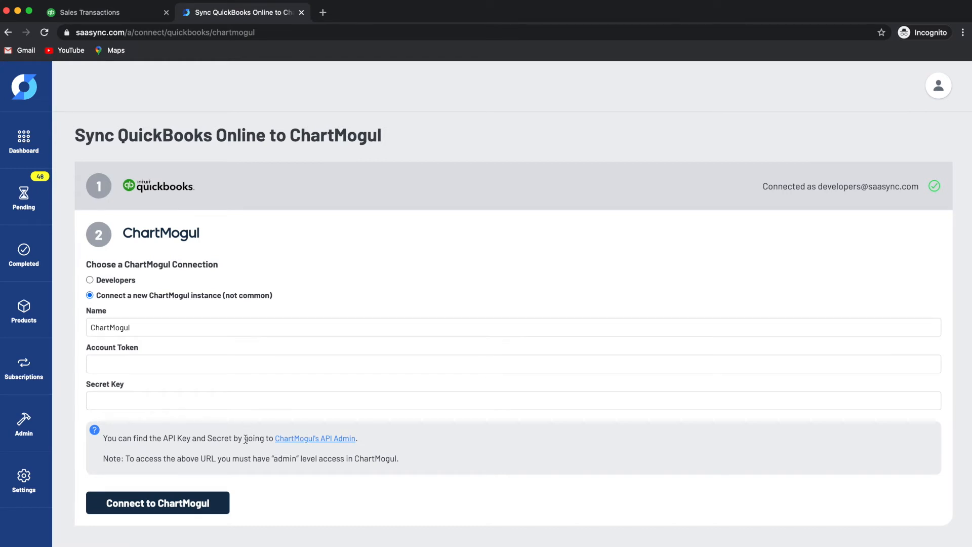
{"action": "left_click", "coordinate": [90, 281]}
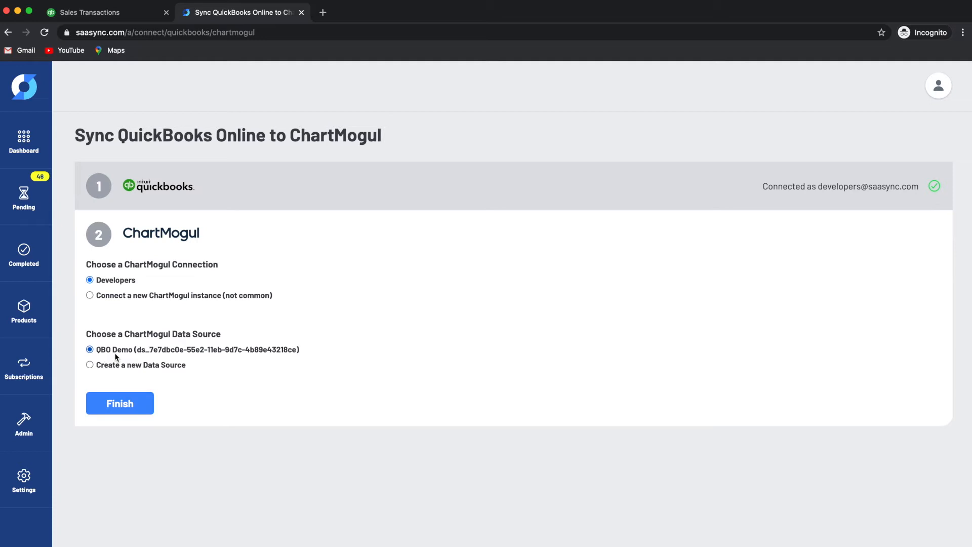
{"action": "left_click", "coordinate": [119, 405]}
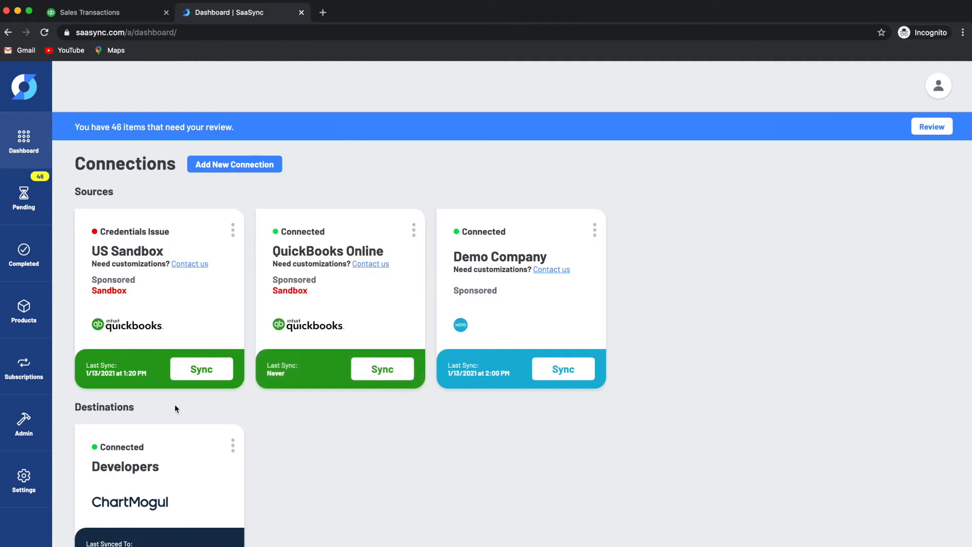
{"action": "scroll", "coordinate": [305, 415], "scroll_direction": "down", "scroll_amount": 2}
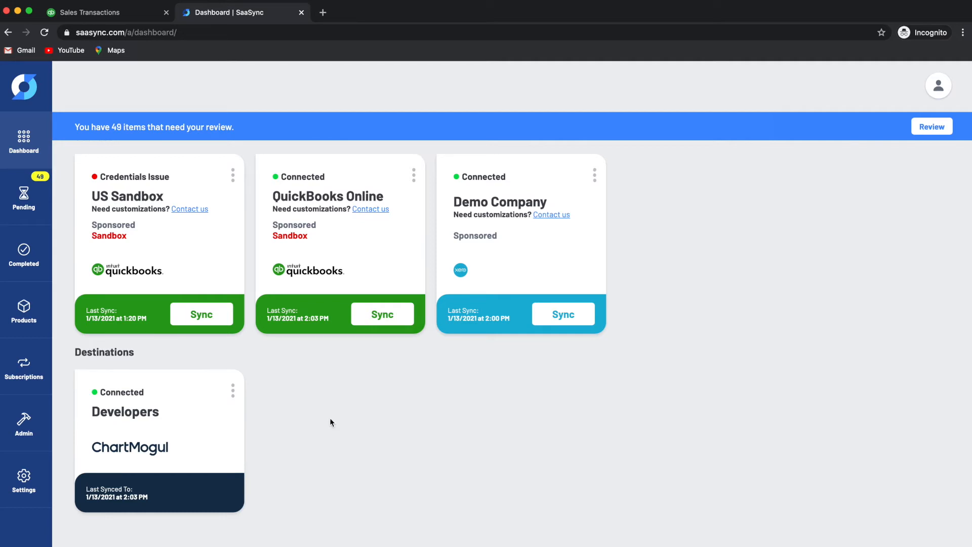
Step: Switch to QuickBooks and inspect the 01/08/2021 invoices of QBO Customer 2 (Discount) and QBO Customer 1, comparing their line descriptions
{"action": "left_click", "coordinate": [95, 18]}
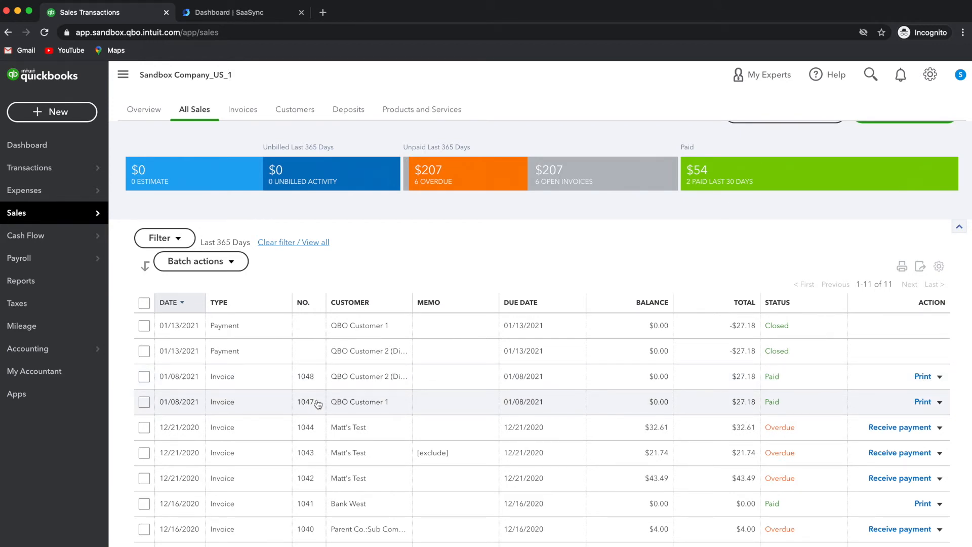
{"action": "left_click", "coordinate": [345, 383]}
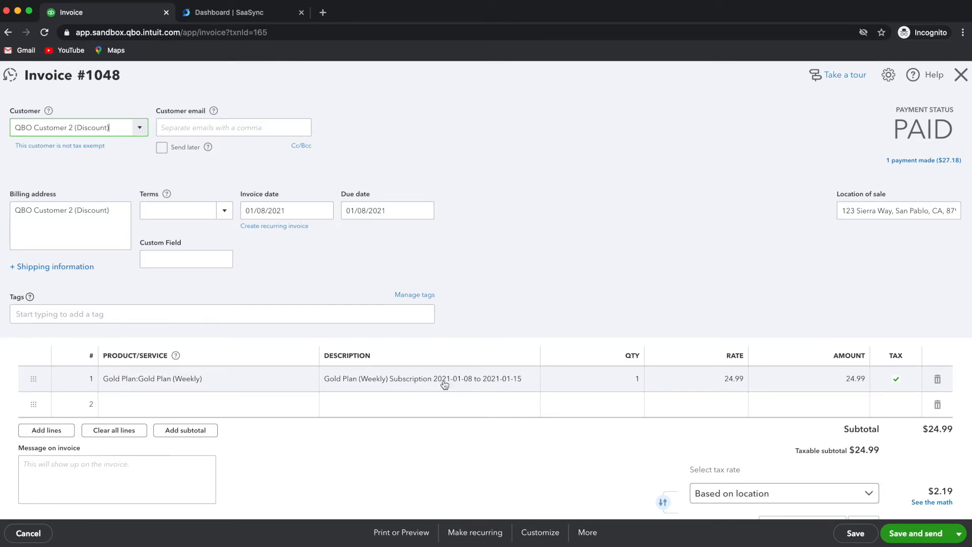
{"action": "left_click", "coordinate": [959, 76]}
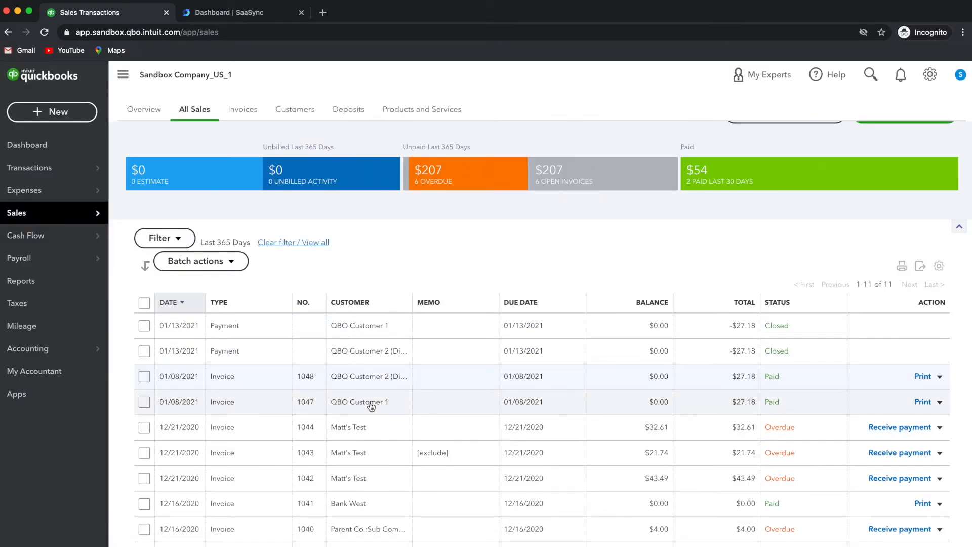
{"action": "left_click", "coordinate": [372, 407]}
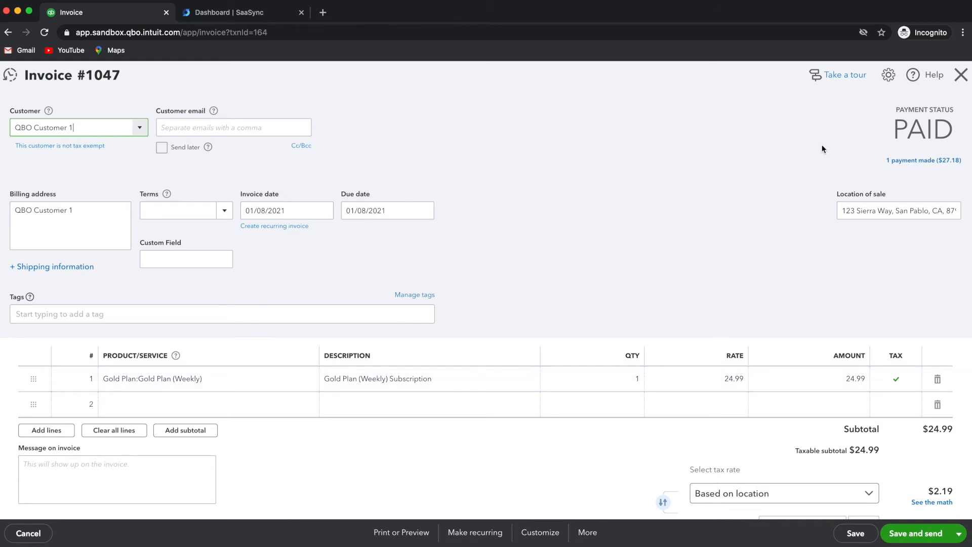
{"action": "left_click", "coordinate": [957, 82]}
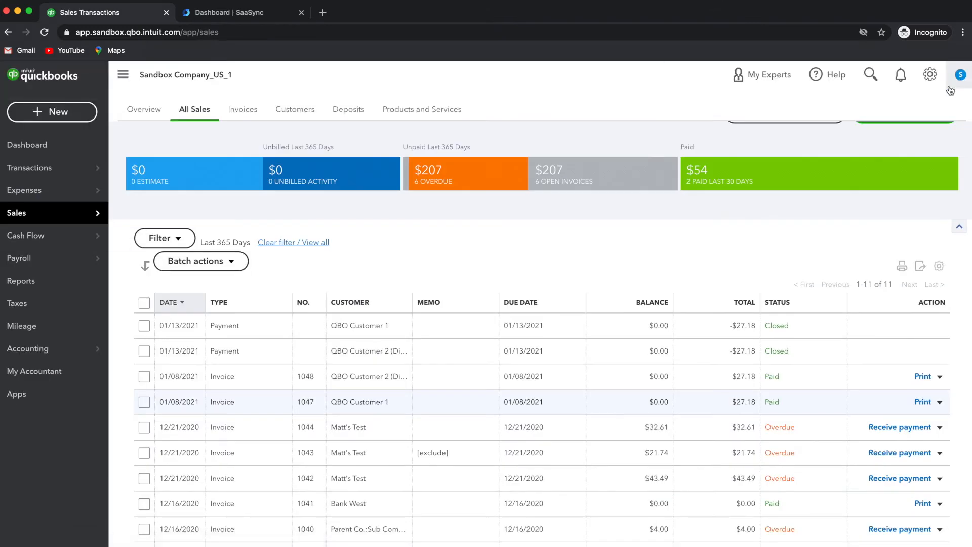
Step: Open the company's list of recurring transactions
{"action": "left_click", "coordinate": [929, 77]}
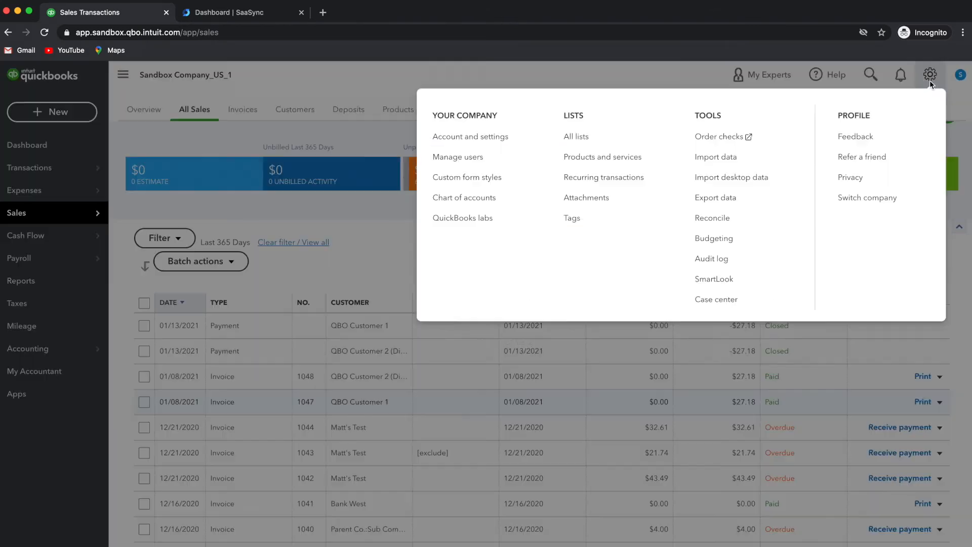
{"action": "left_click", "coordinate": [584, 180]}
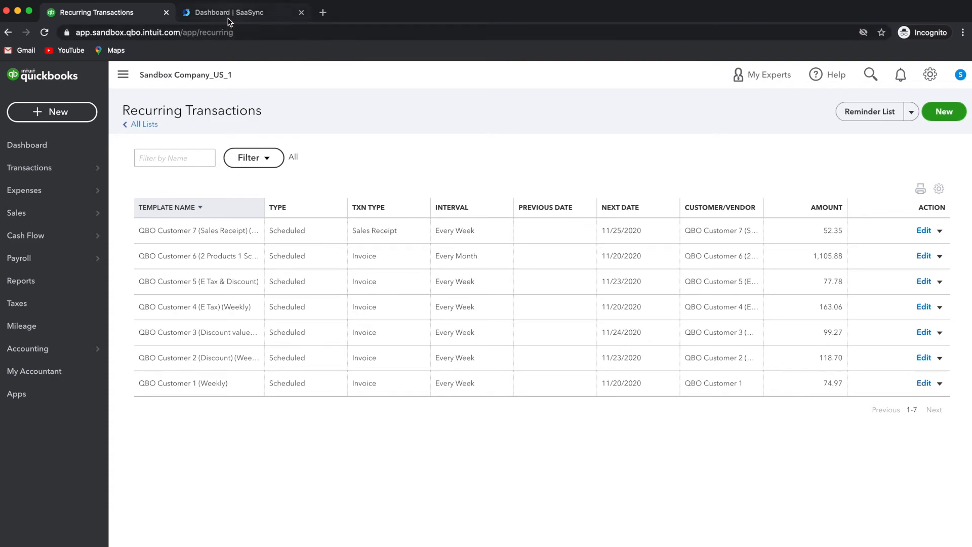
Step: Open chartmogul.com in a new browser tab and display the customers of the QBO Demo data source
{"action": "left_click", "coordinate": [323, 13]}
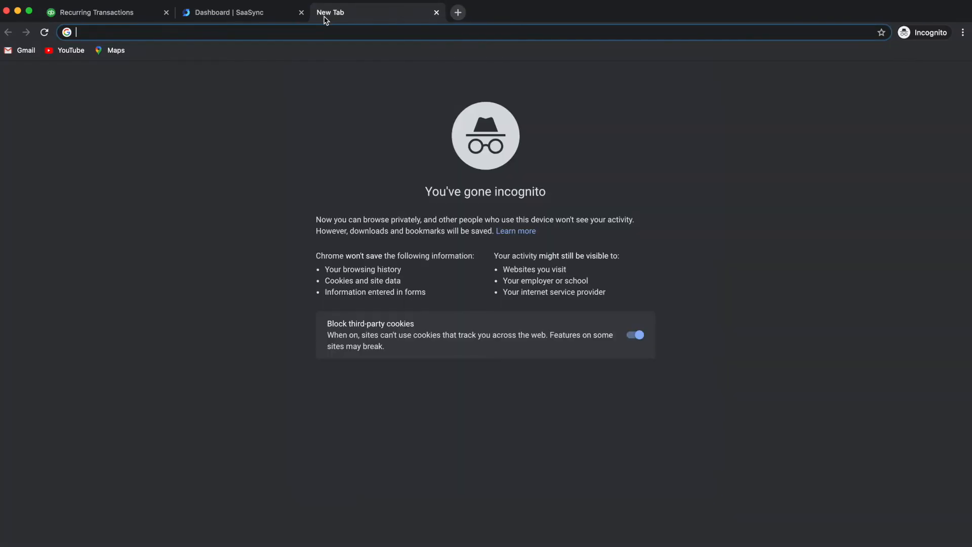
{"action": "type", "text": "chartmogul.com"}
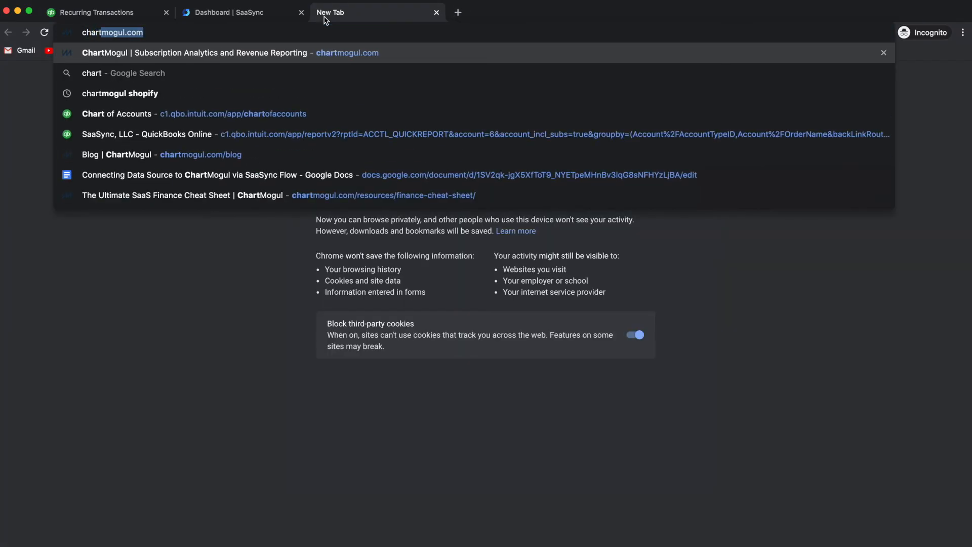
{"action": "key", "text": "Return"}
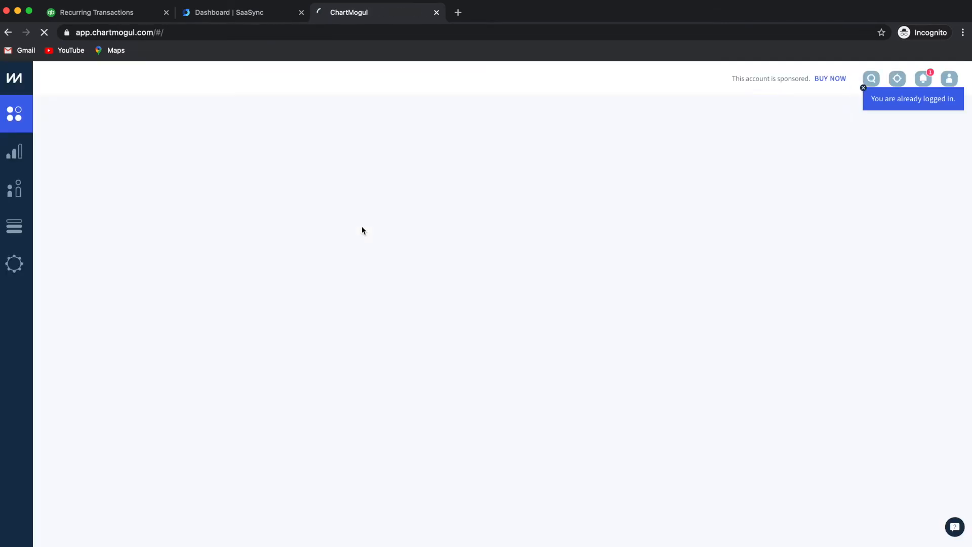
{"action": "left_click", "coordinate": [14, 226]}
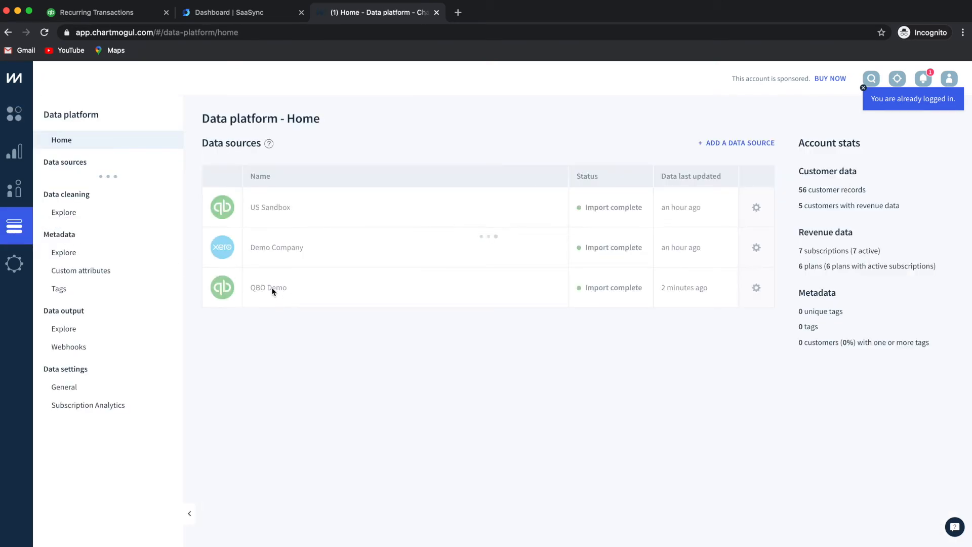
{"action": "left_click", "coordinate": [272, 290]}
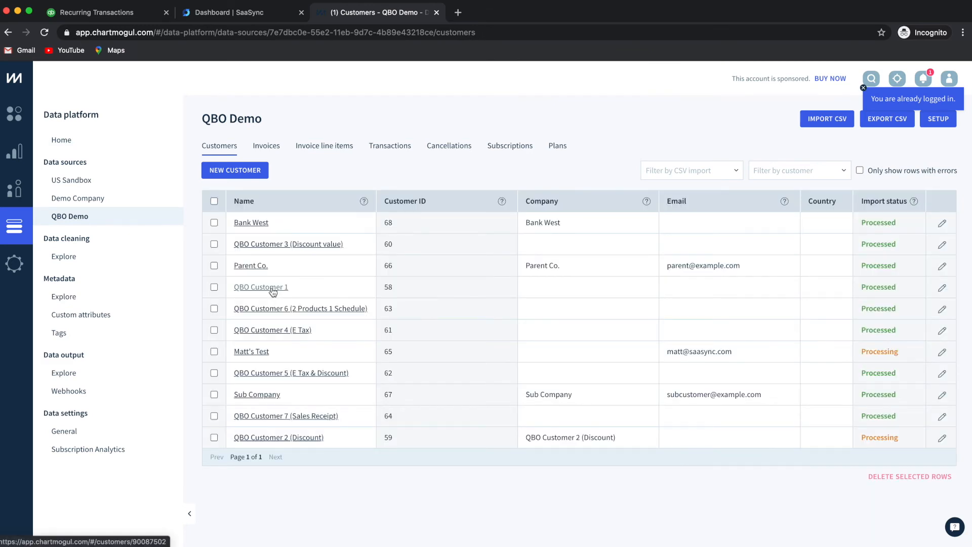
Step: Examine the QBO Customer 2 (Discount) record, including its monthly recurring revenue, subscriptions, MRR movements and transactions
{"action": "left_click", "coordinate": [287, 439]}
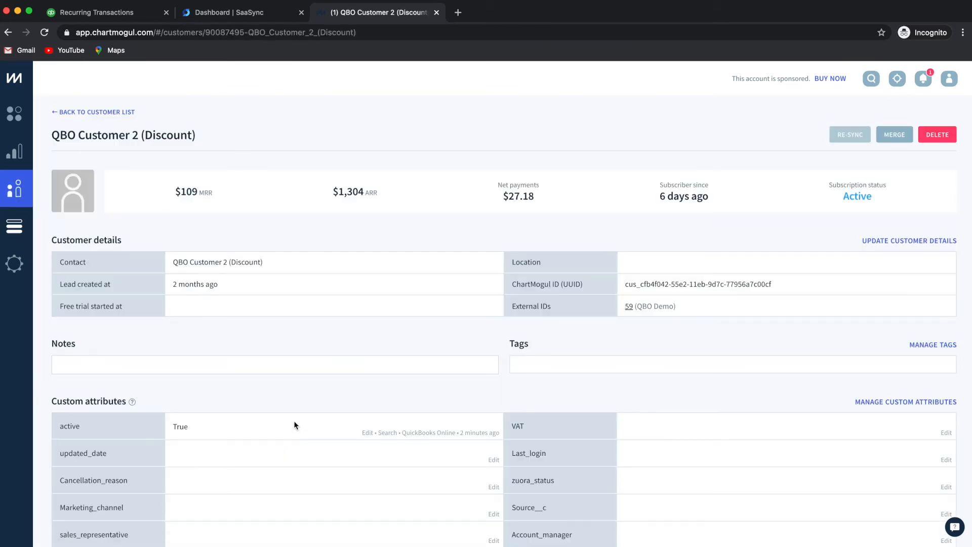
{"action": "scroll", "coordinate": [294, 424], "scroll_direction": "down", "scroll_amount": 6}
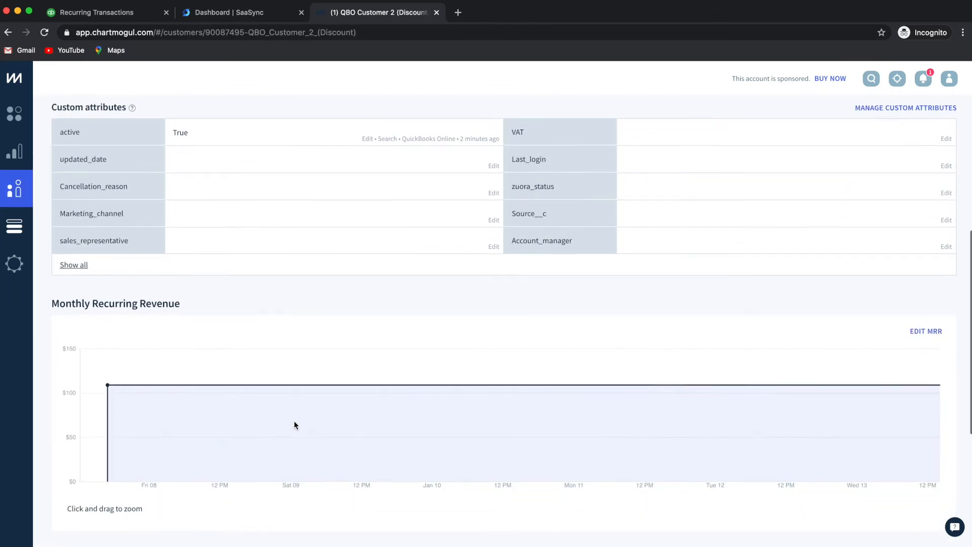
{"action": "scroll", "coordinate": [296, 426], "scroll_direction": "down", "scroll_amount": 2}
{"action": "mouse_move", "coordinate": [116, 304]}
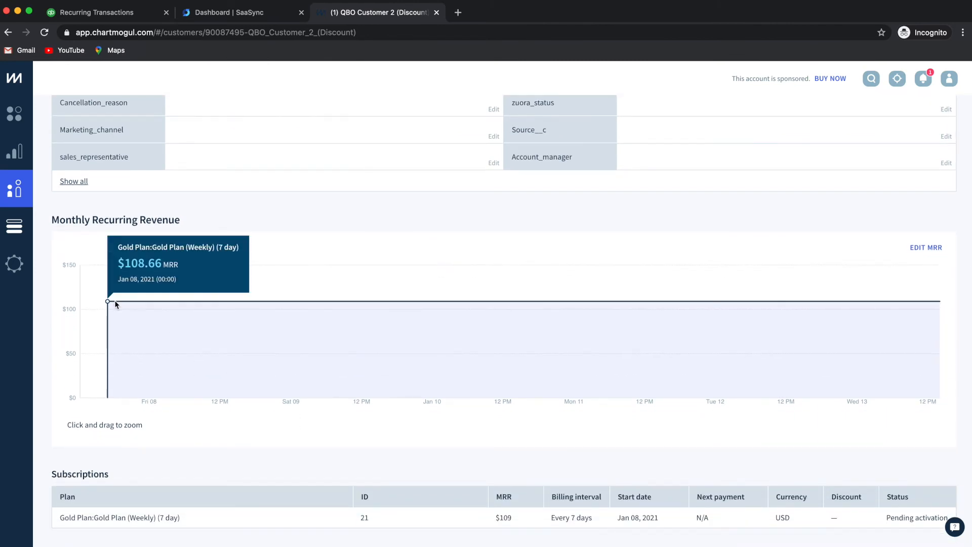
{"action": "scroll", "coordinate": [356, 365], "scroll_direction": "down", "scroll_amount": 3}
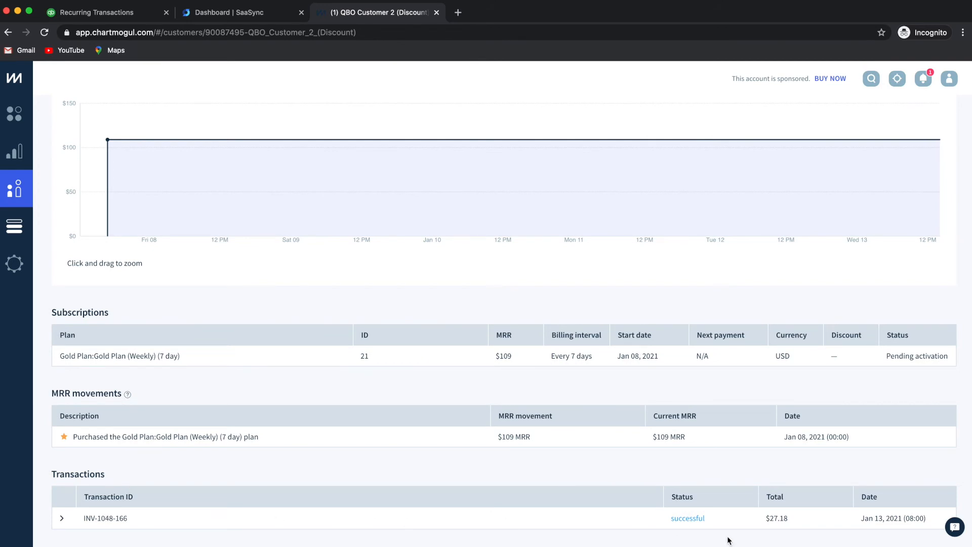
{"action": "scroll", "coordinate": [434, 198], "scroll_direction": "up", "scroll_amount": 9}
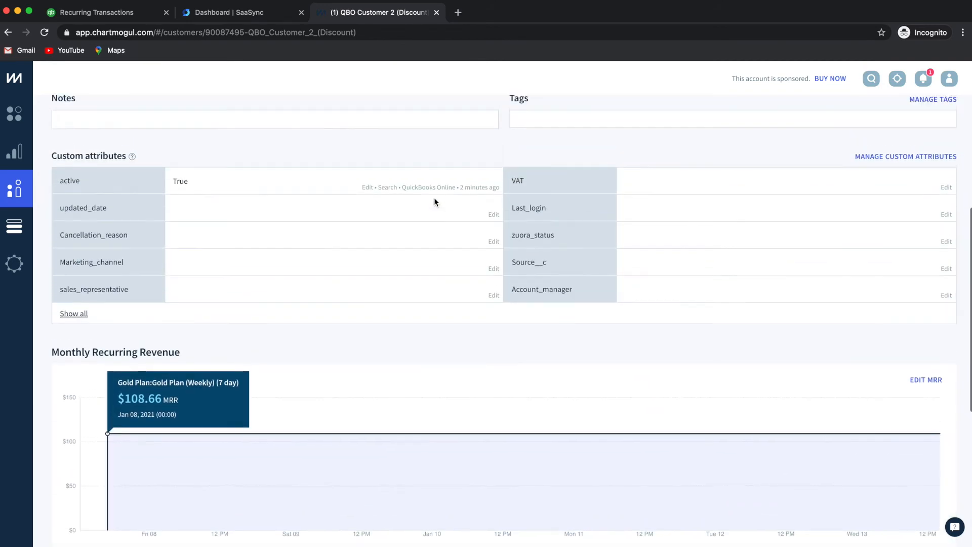
{"action": "scroll", "coordinate": [434, 198], "scroll_direction": "up", "scroll_amount": 2}
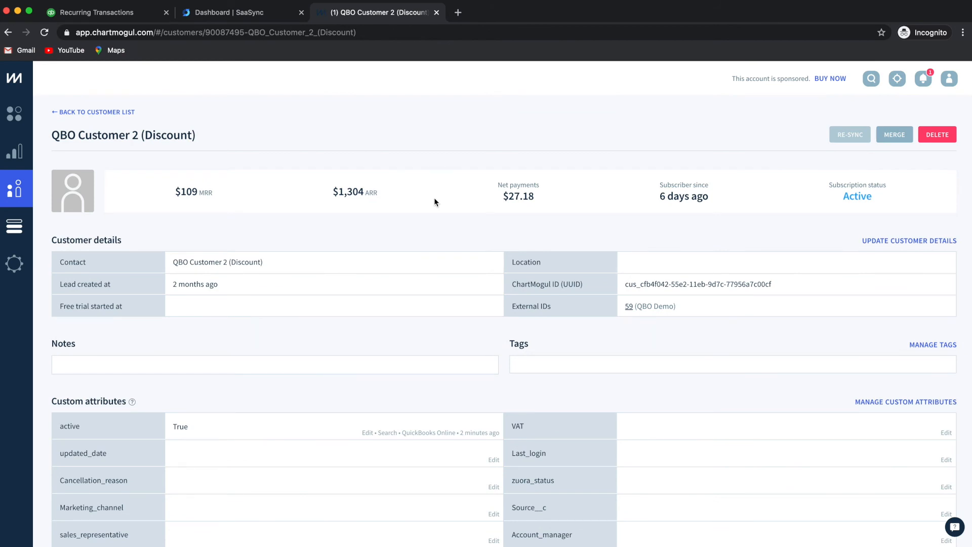
Step: Open the QBO Customer 1 record from the QBO Demo data source and review its details, subscriptions and transactions
{"action": "left_click", "coordinate": [80, 112]}
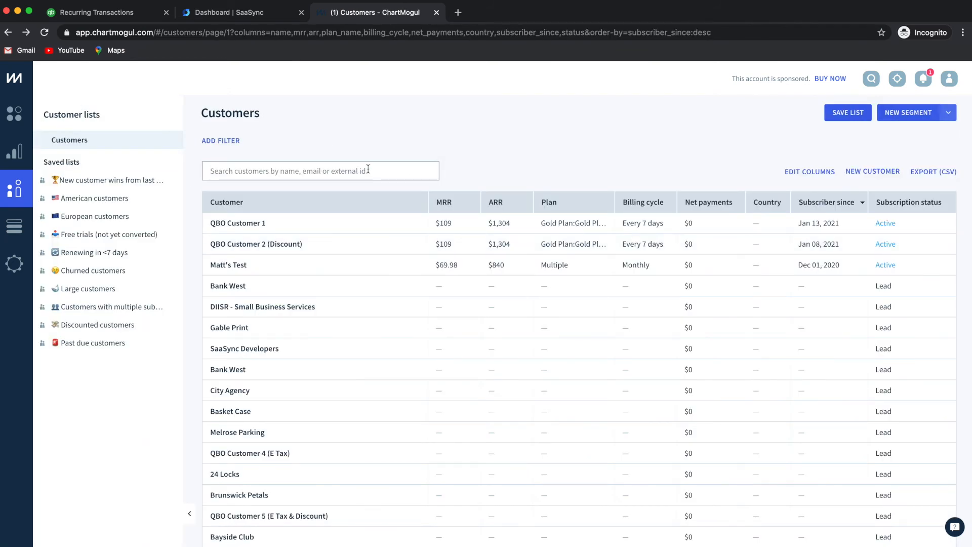
{"action": "left_click", "coordinate": [15, 228]}
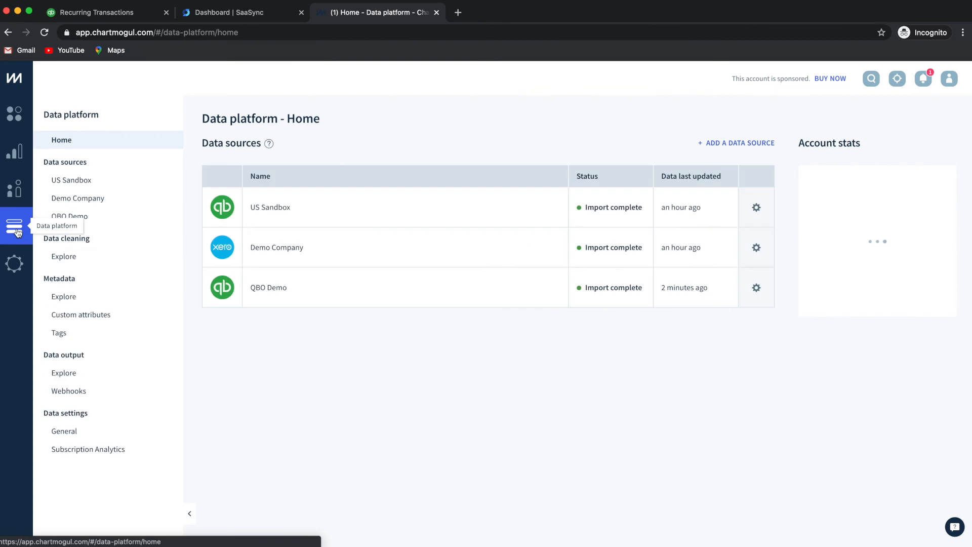
{"action": "left_click", "coordinate": [267, 287]}
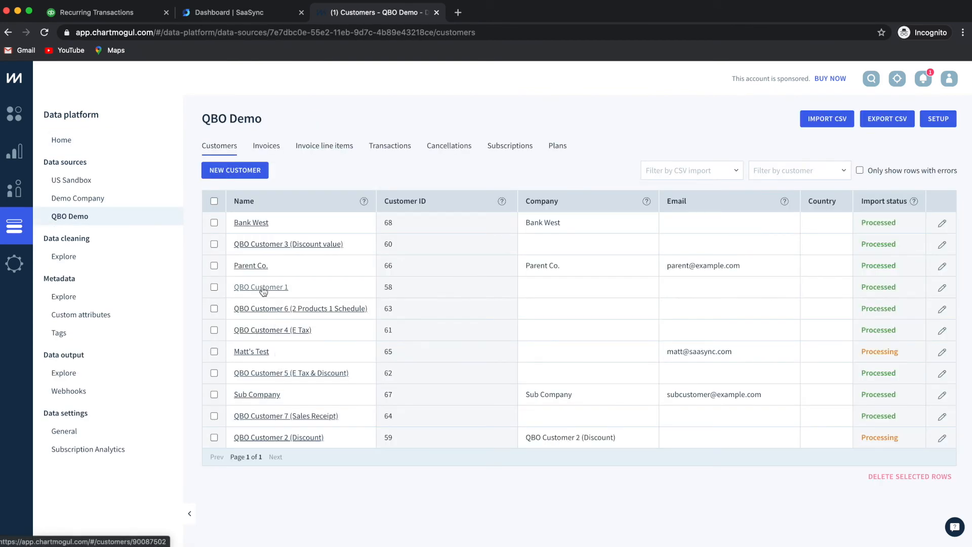
{"action": "left_click", "coordinate": [262, 287]}
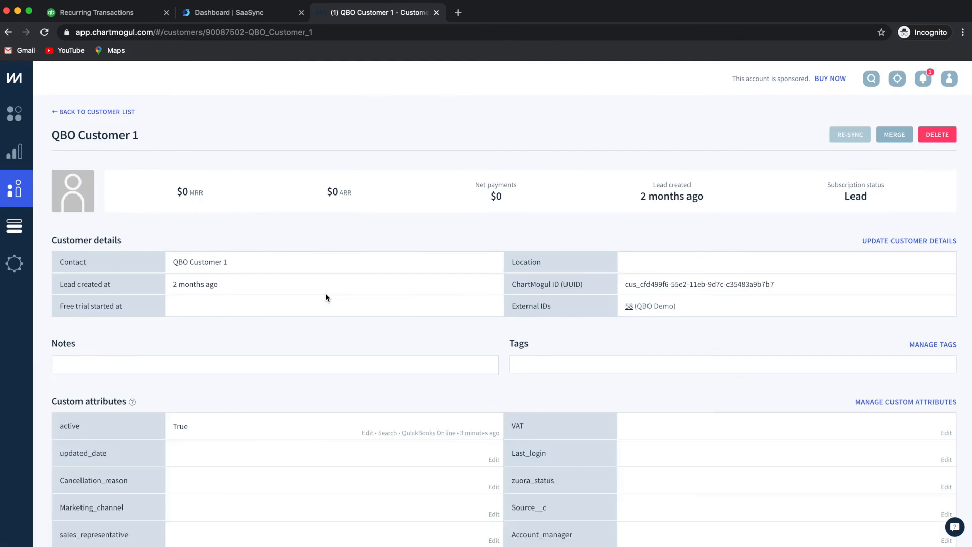
{"action": "scroll", "coordinate": [327, 297], "scroll_direction": "down", "scroll_amount": 5}
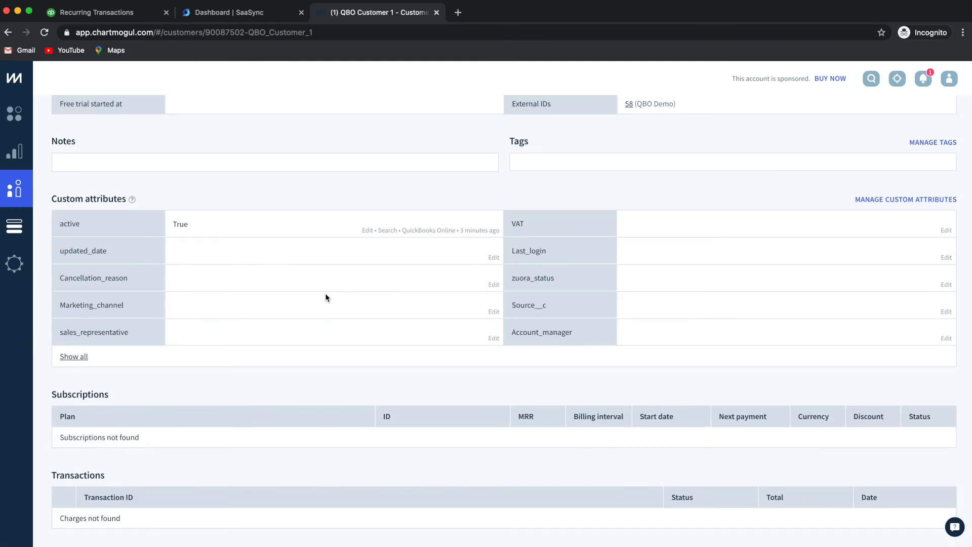
{"action": "scroll", "coordinate": [327, 297], "scroll_direction": "up", "scroll_amount": 5}
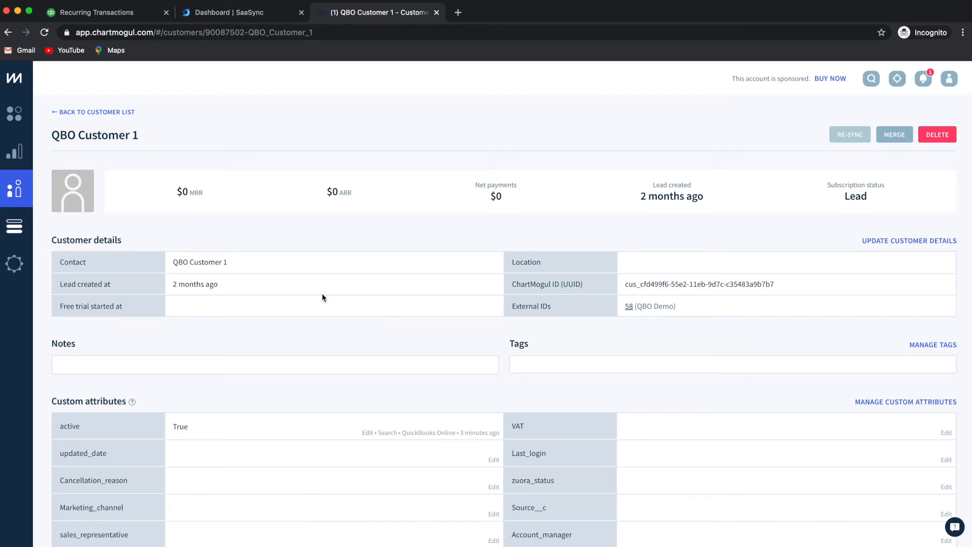
Step: Switch to SaaSync's pending items and assign QBO Customer 1's 1/8/2021 invoice to the Gold Plan:Gold Plan (Weekly) - 7 day subscription
{"action": "left_click", "coordinate": [238, 13]}
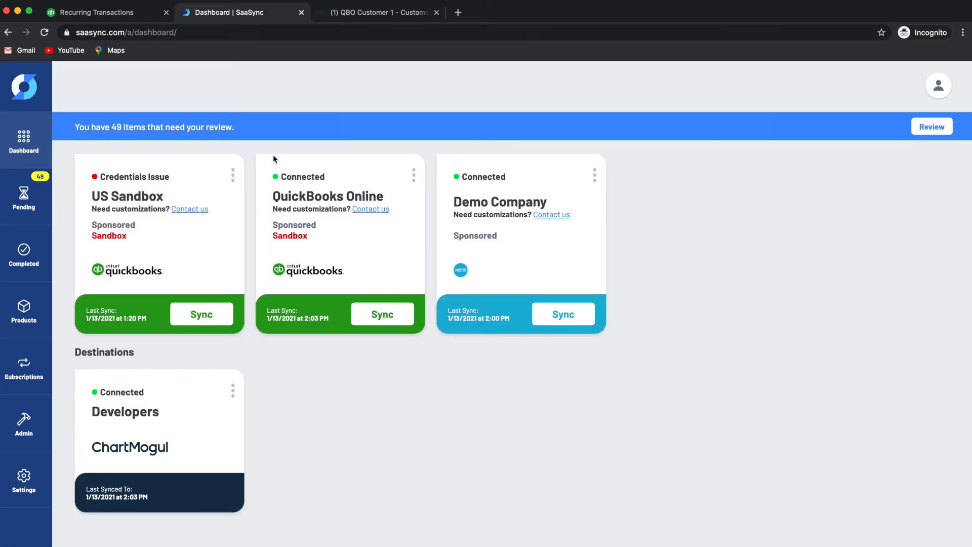
{"action": "left_click", "coordinate": [27, 201]}
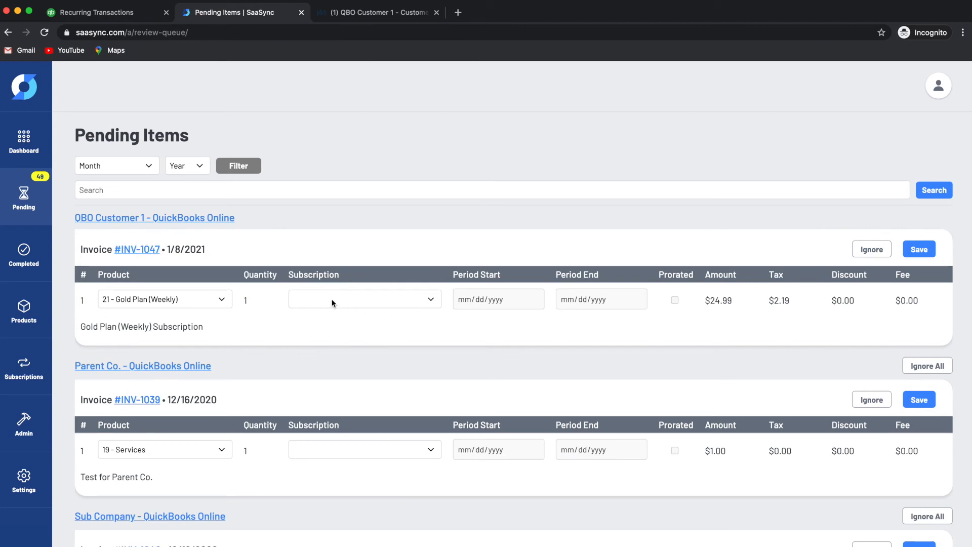
{"action": "left_click", "coordinate": [422, 301]}
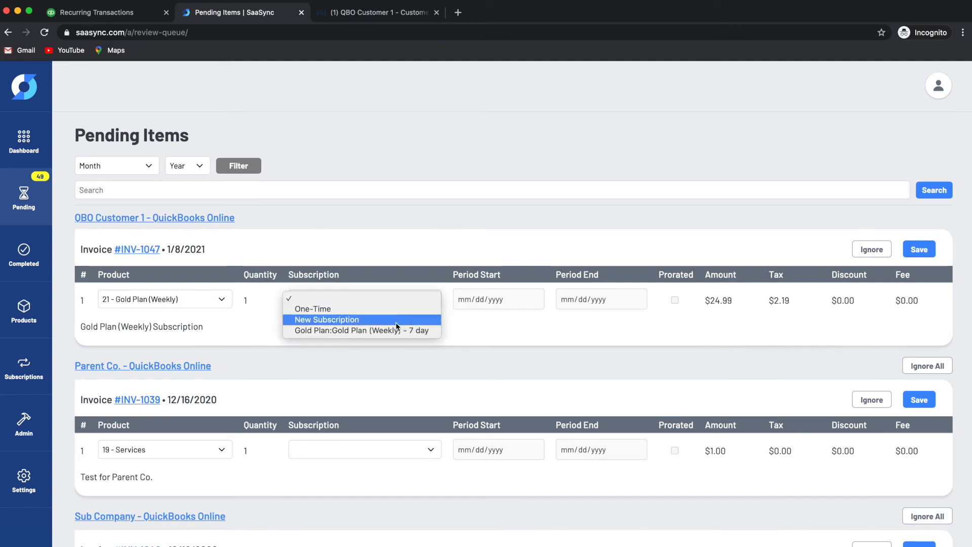
{"action": "left_click", "coordinate": [389, 330]}
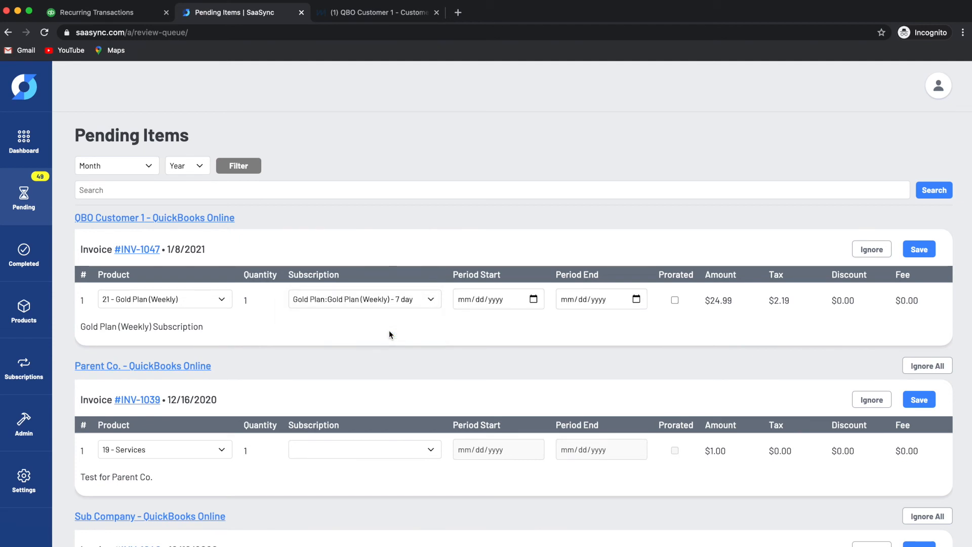
Step: Set the QBO Customer 1 invoice's service period from 01/13/2021 to 01/20/2021 and save the pending item
{"action": "left_click", "coordinate": [533, 299]}
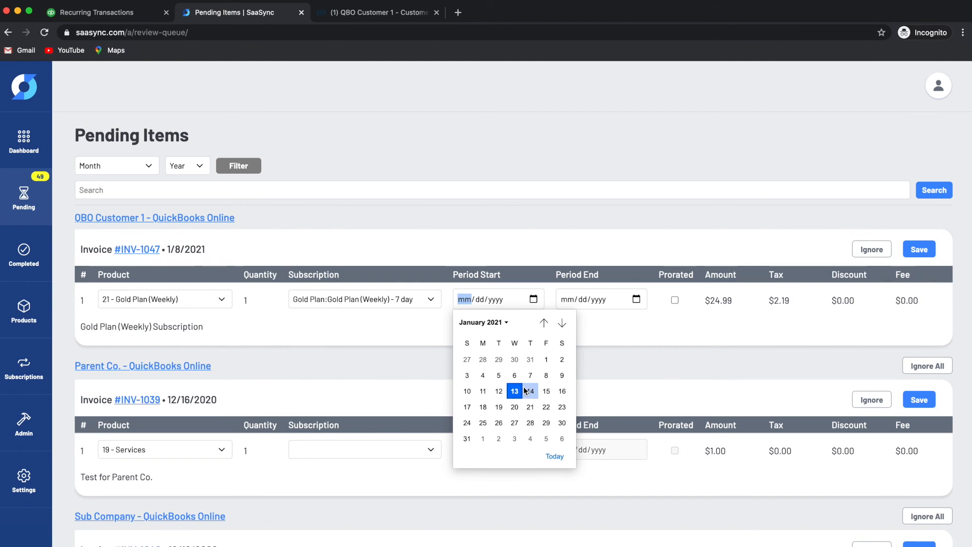
{"action": "left_click", "coordinate": [515, 391]}
{"action": "left_click", "coordinate": [637, 300]}
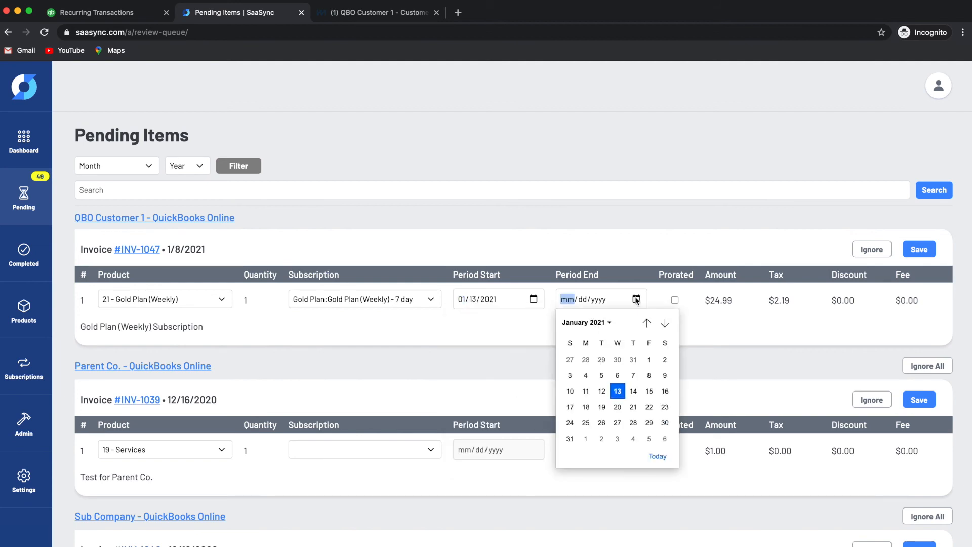
{"action": "left_click", "coordinate": [617, 408]}
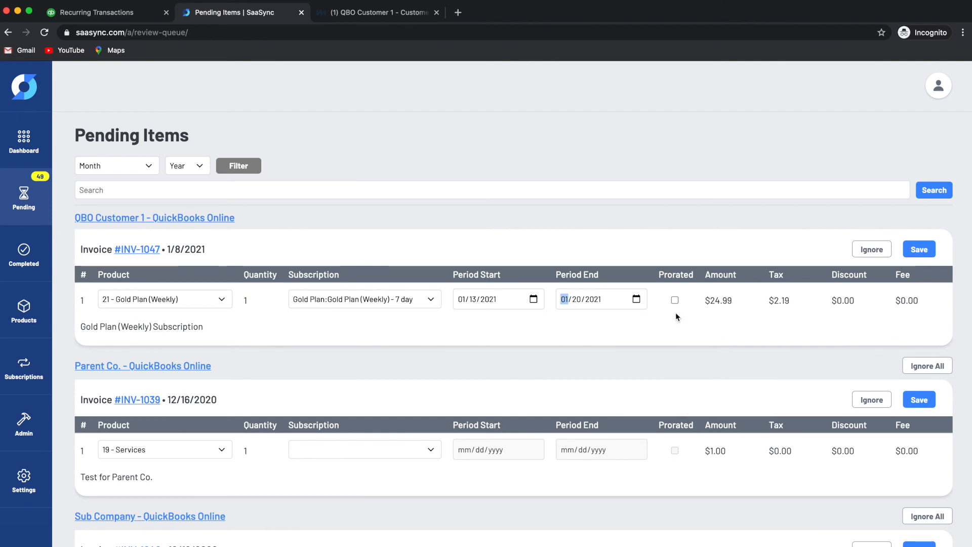
{"action": "left_click", "coordinate": [920, 253]}
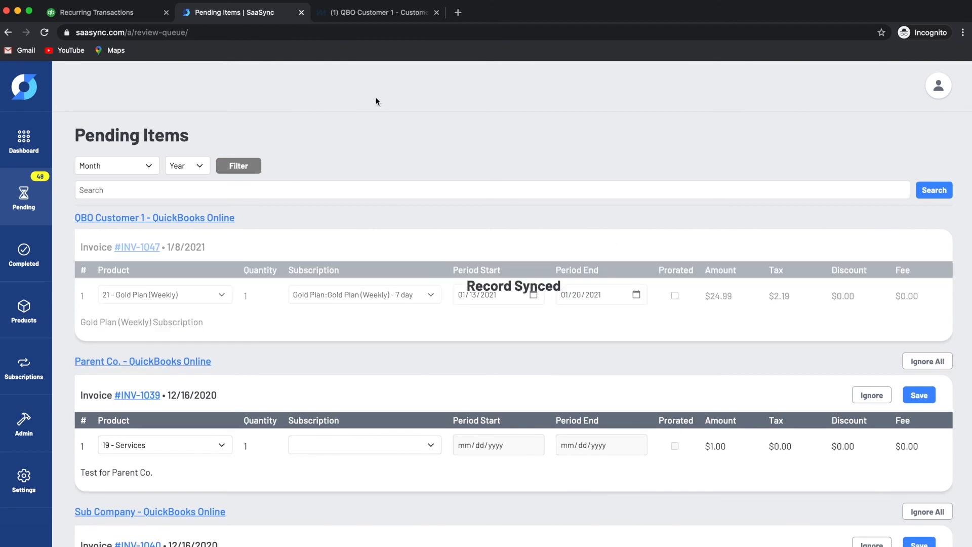
Step: Switch to ChartMogul, reload the QBO Customer 1 record and inspect its recurring revenue, subscriptions, MRR movements and transactions
{"action": "left_click", "coordinate": [367, 15]}
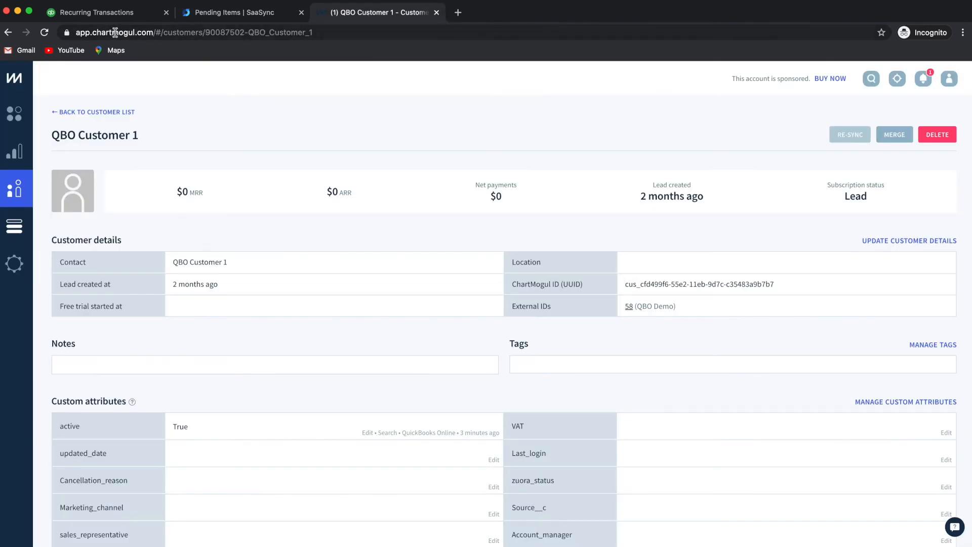
{"action": "left_click", "coordinate": [44, 32]}
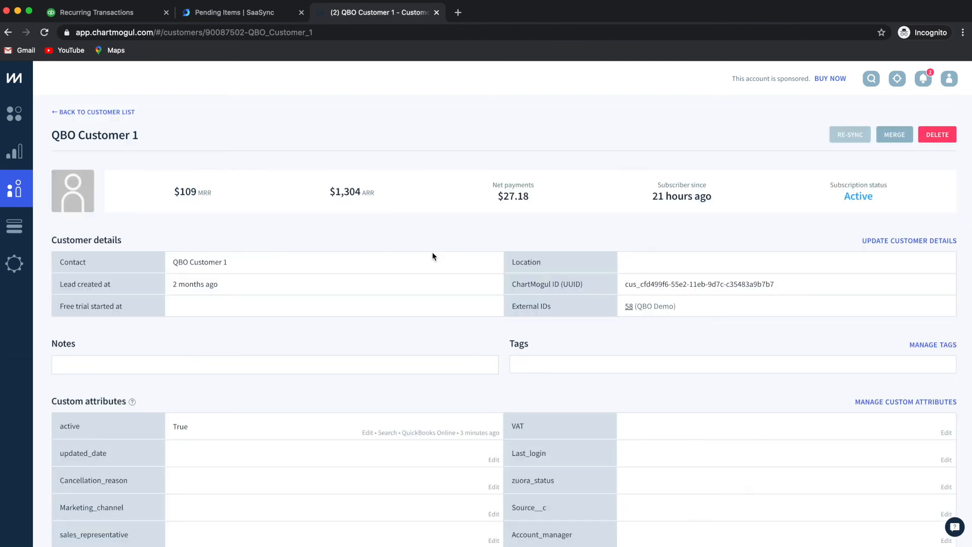
{"action": "scroll", "coordinate": [433, 256], "scroll_direction": "down", "scroll_amount": 10}
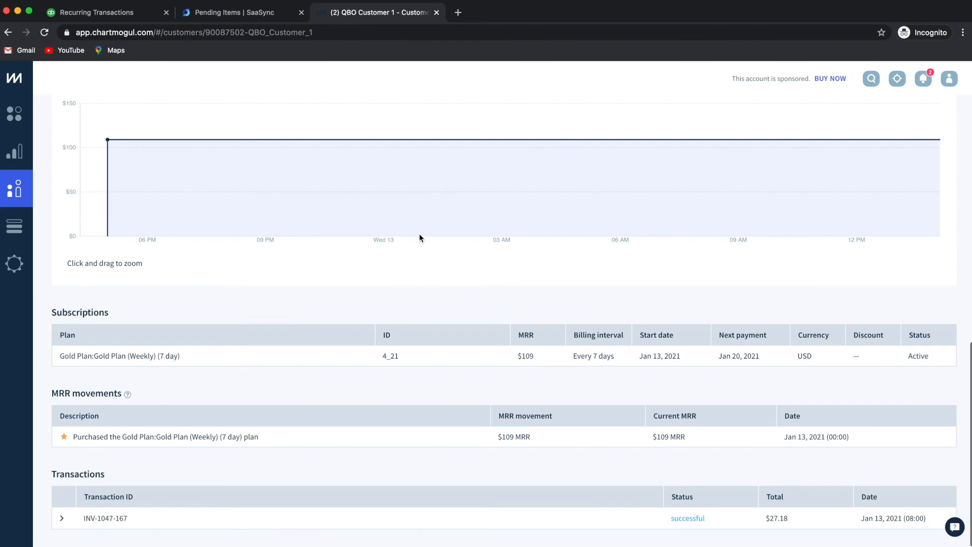
{"action": "scroll", "coordinate": [488, 278], "scroll_direction": "up", "scroll_amount": 9}
{"action": "scroll", "coordinate": [489, 278], "scroll_direction": "up", "scroll_amount": 2}
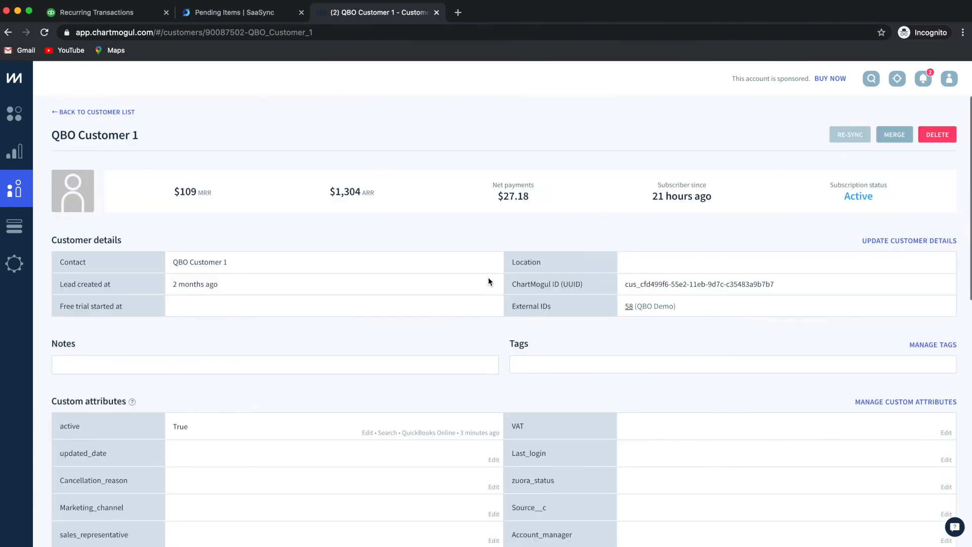
Step: Switch back to SaaSync and display the dashboard of source and destination connections
{"action": "left_click", "coordinate": [226, 14]}
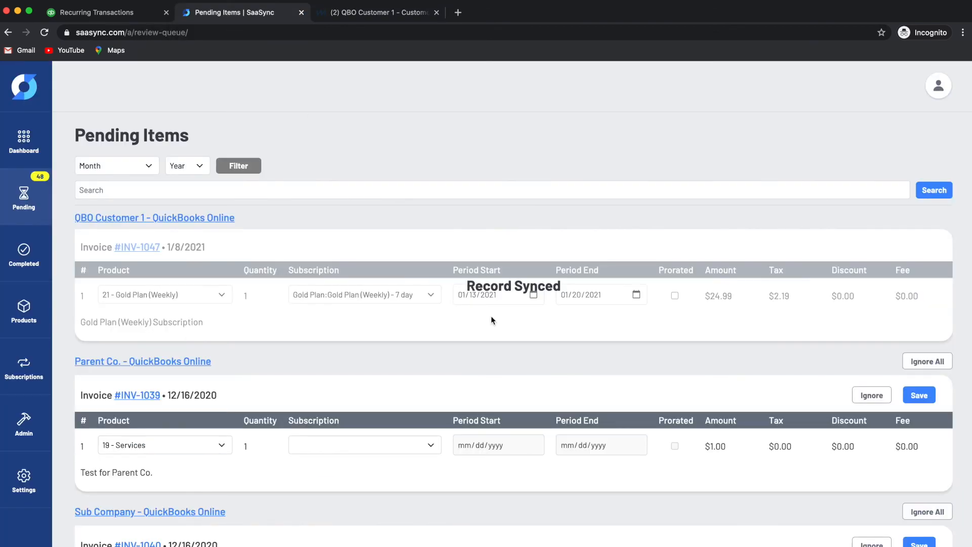
{"action": "left_click", "coordinate": [22, 152]}
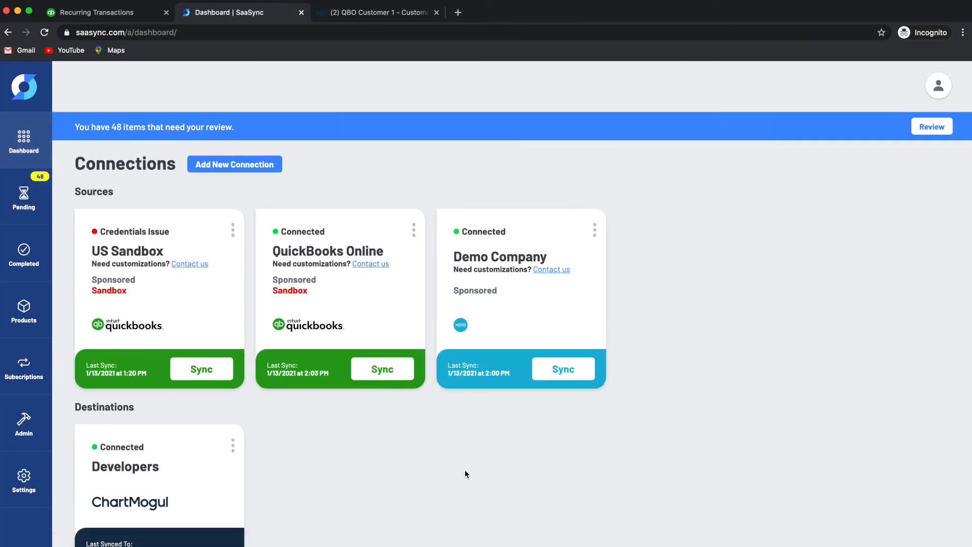